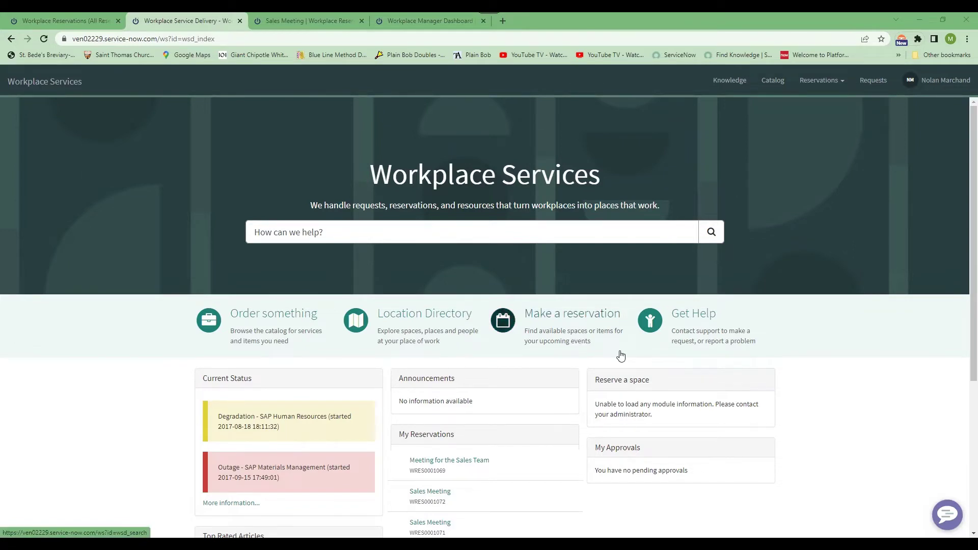
# Begin a new reservation for 2022-04-26 at 17:30, keeping the space type unchanged and recurrence off.
pyautogui.click(564, 319)
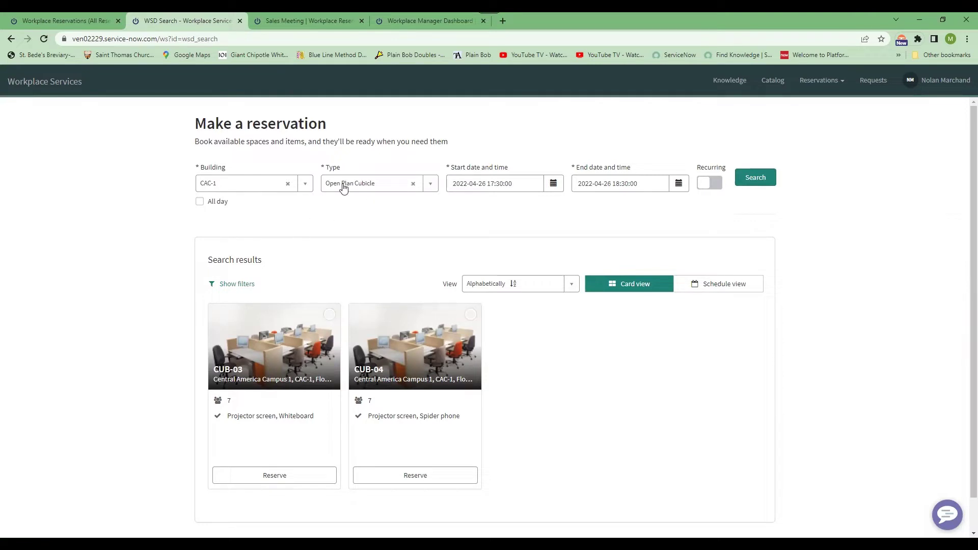
pyautogui.click(430, 186)
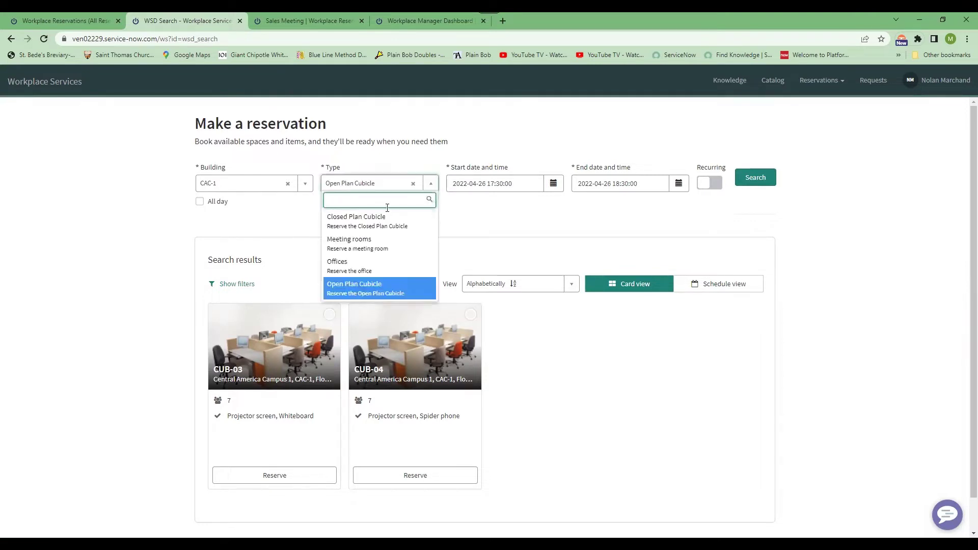
pyautogui.click(475, 219)
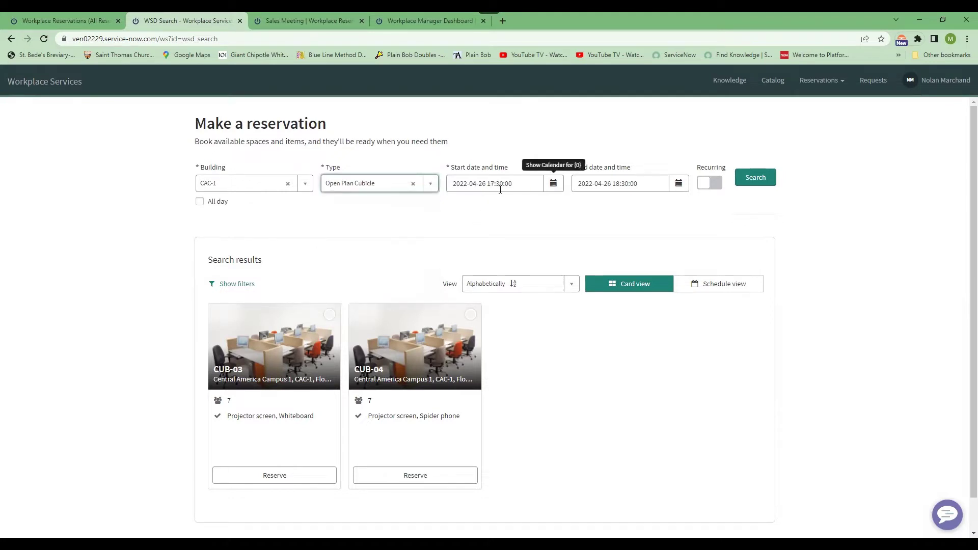
pyautogui.click(554, 186)
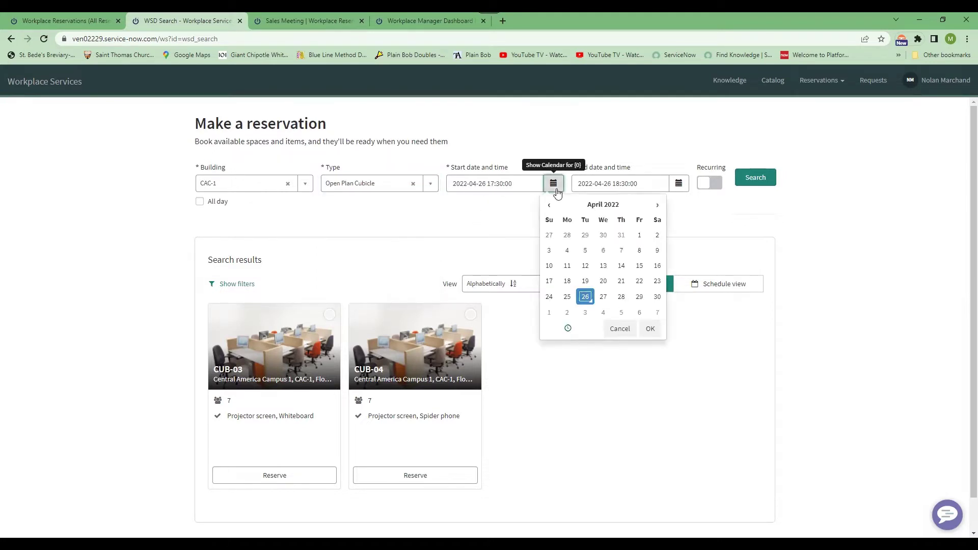
pyautogui.click(568, 330)
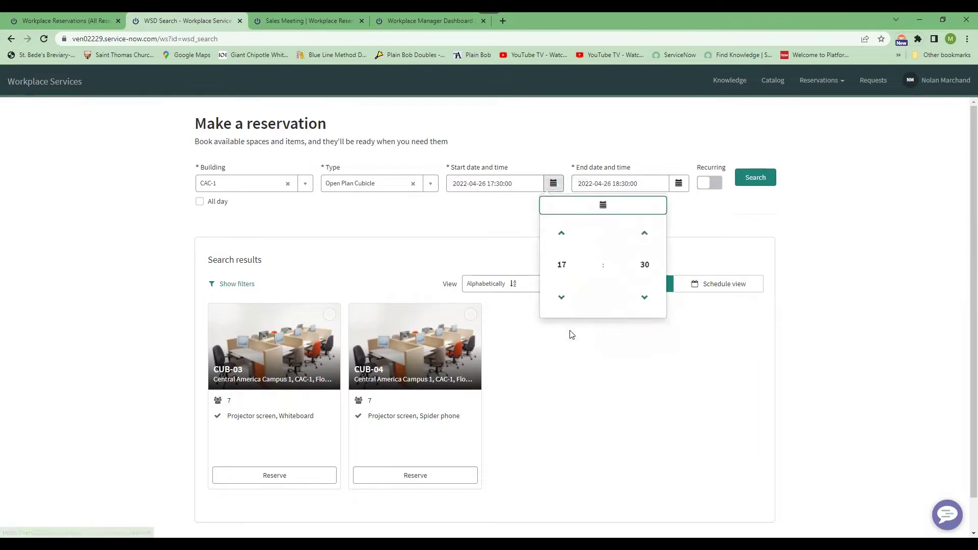
pyautogui.click(699, 237)
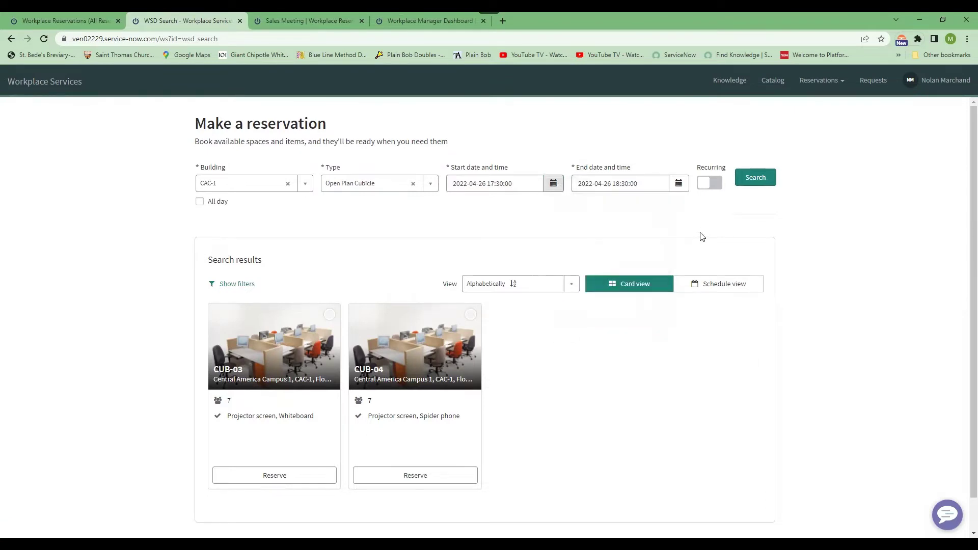
pyautogui.click(709, 184)
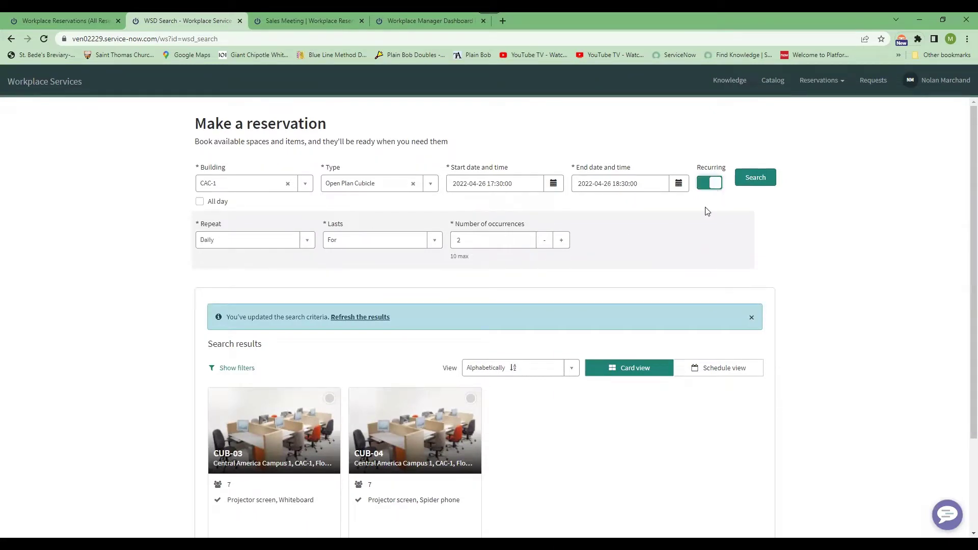
pyautogui.click(709, 188)
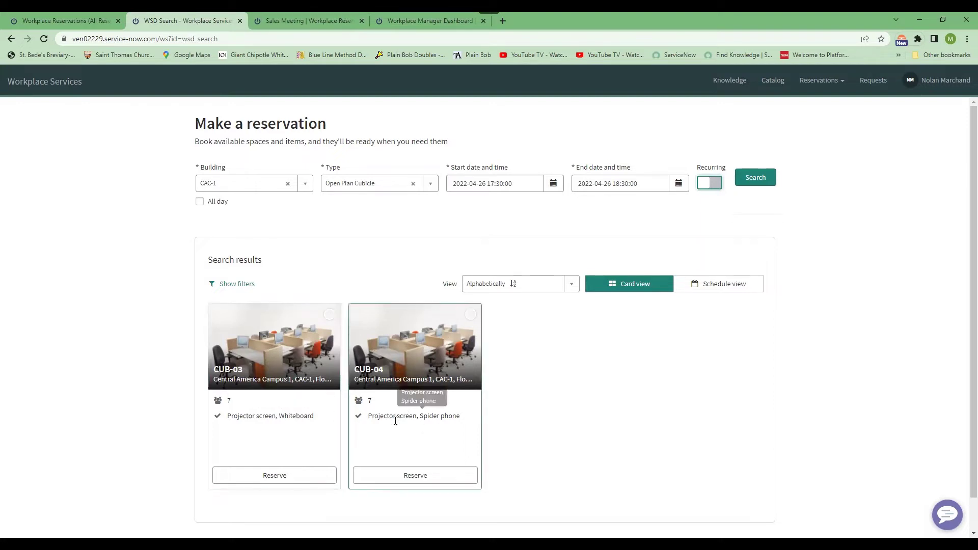
# Reserve CUB-03 with subject 'Sales Meeting' and 5 attendees.
pyautogui.click(279, 477)
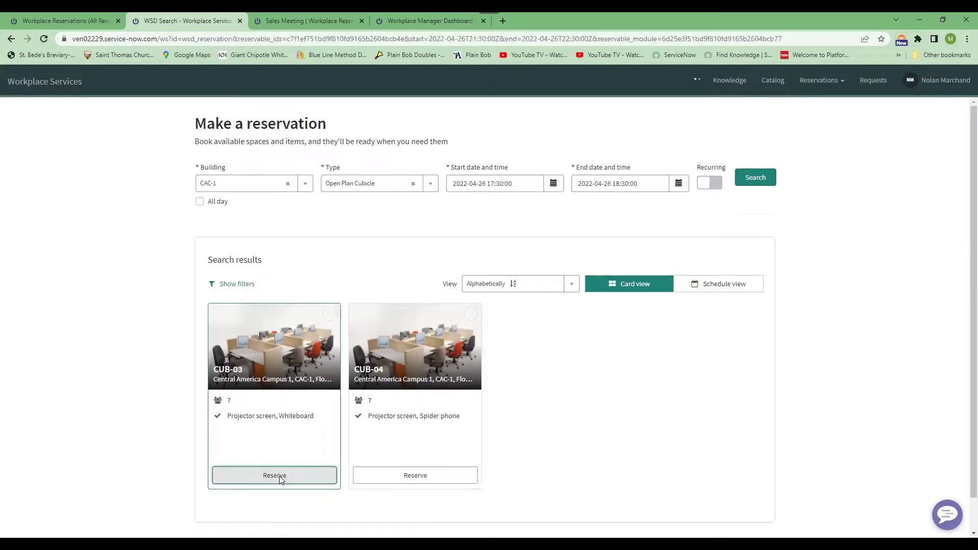
pyautogui.click(244, 206)
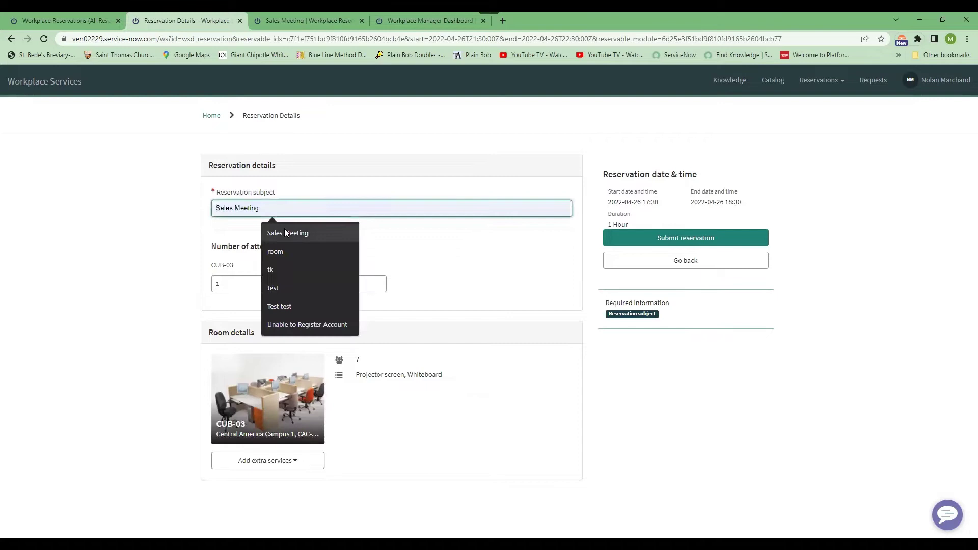
pyautogui.click(284, 230)
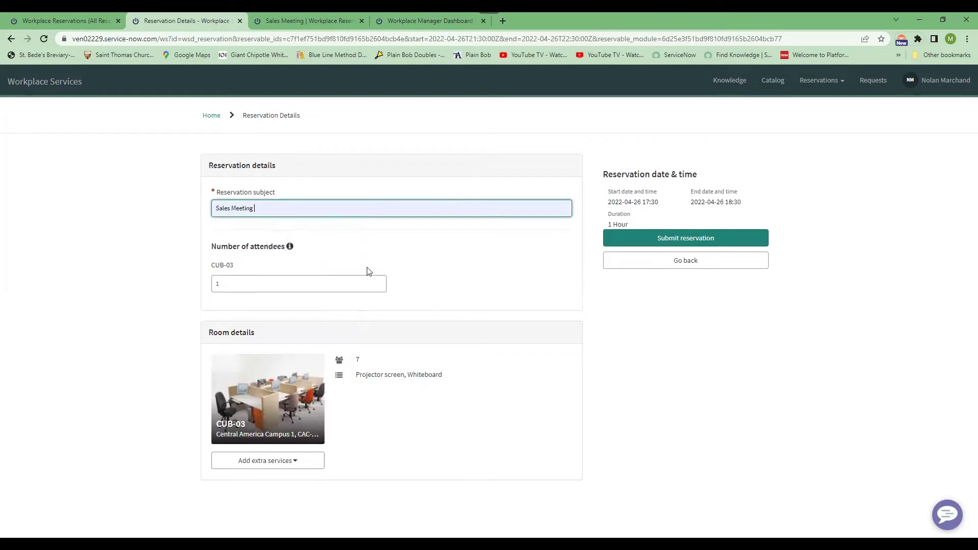
pyautogui.click(272, 284)
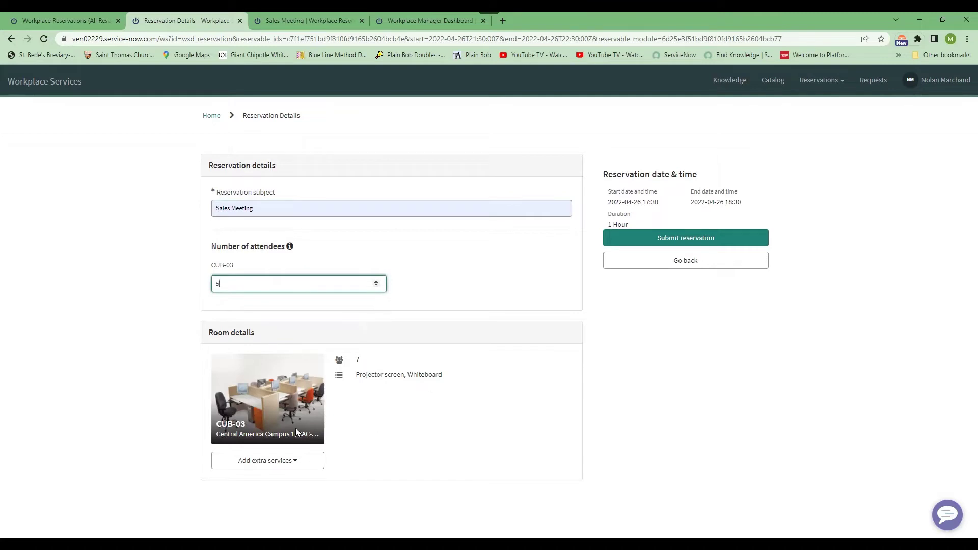
# Add Drinks catering with Sparkling water to the booking.
pyautogui.click(295, 465)
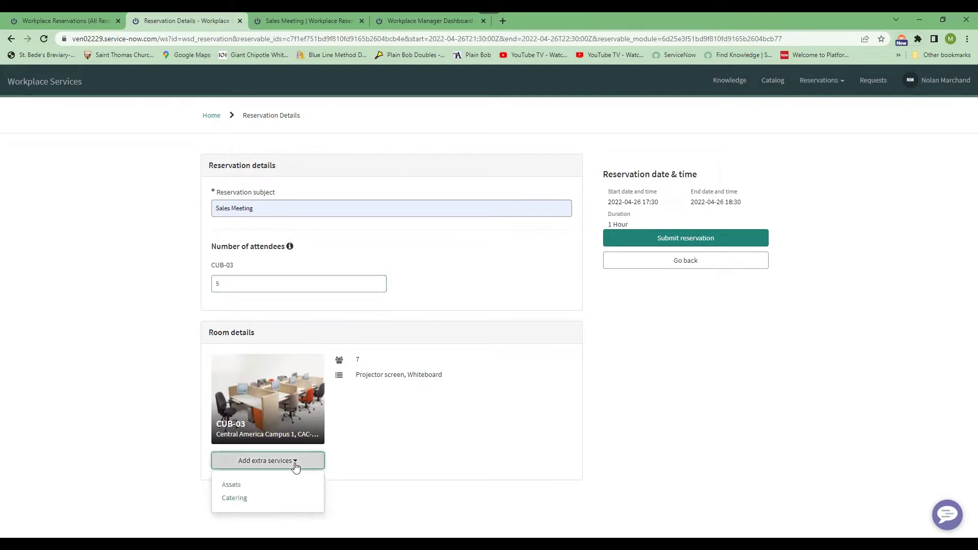
pyautogui.click(254, 502)
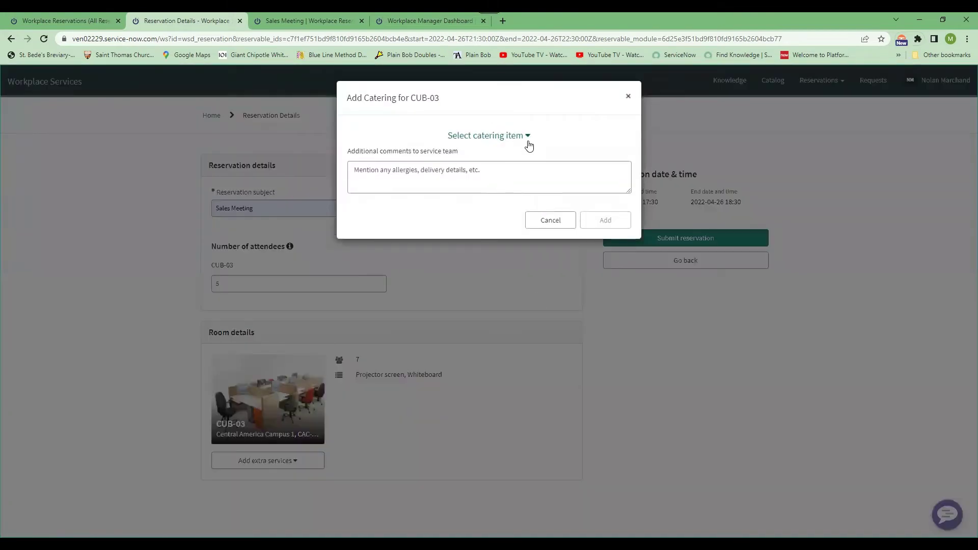
pyautogui.click(527, 139)
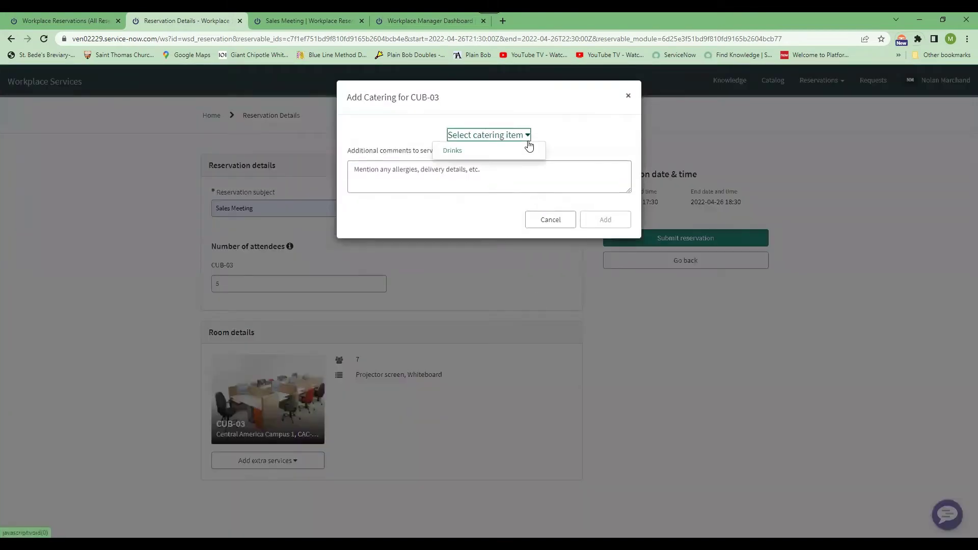
pyautogui.click(453, 151)
pyautogui.click(490, 170)
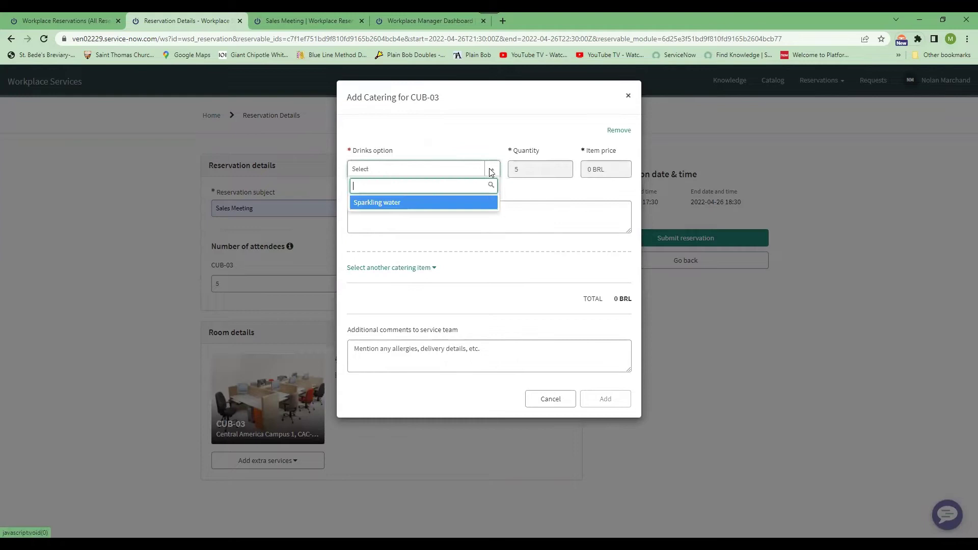
pyautogui.click(425, 201)
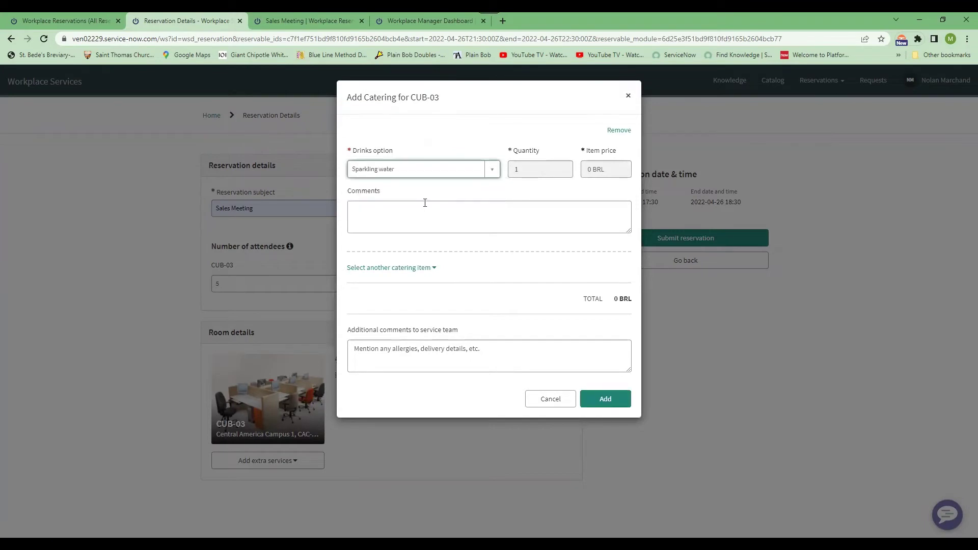
pyautogui.click(609, 399)
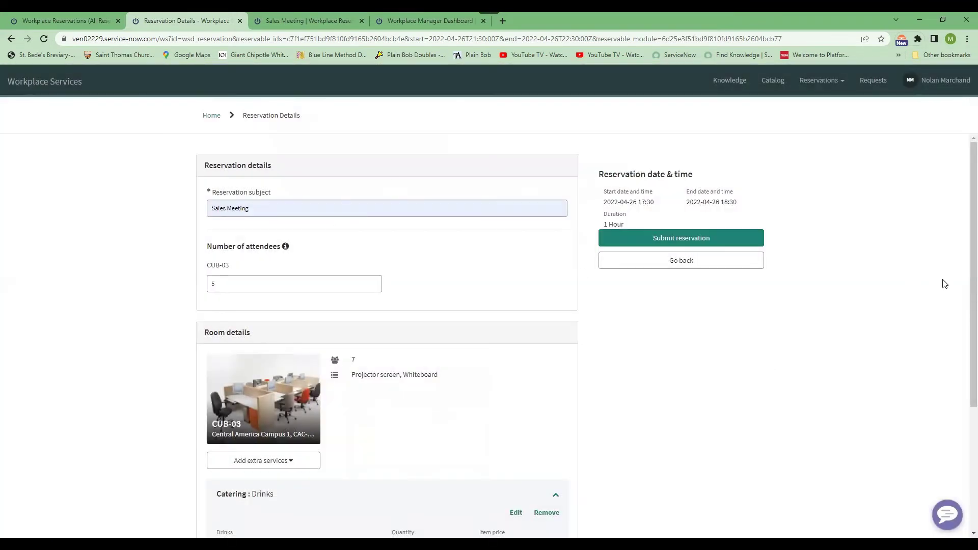
# Submit the CUB-03 Sales Meeting booking and open the confirmed reservation's actions menu.
pyautogui.click(667, 237)
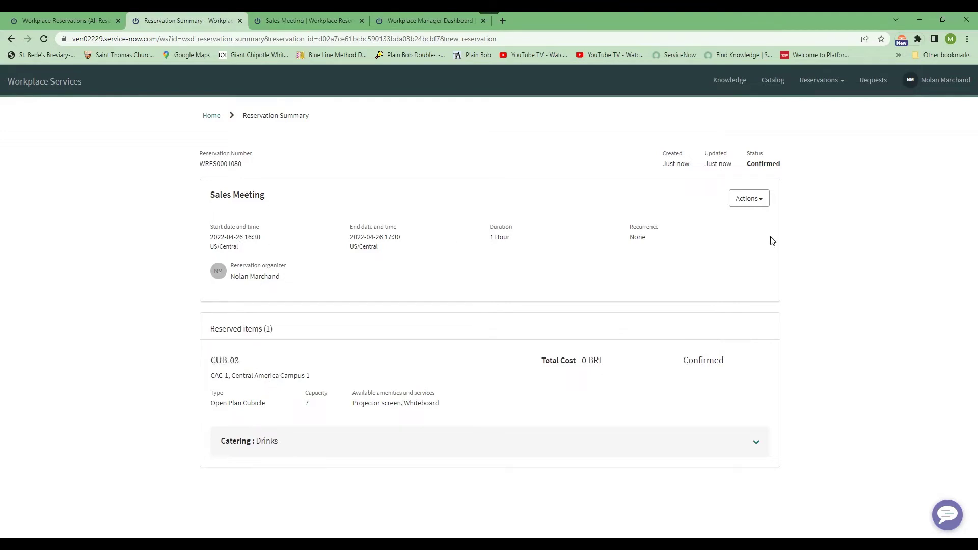
pyautogui.click(760, 202)
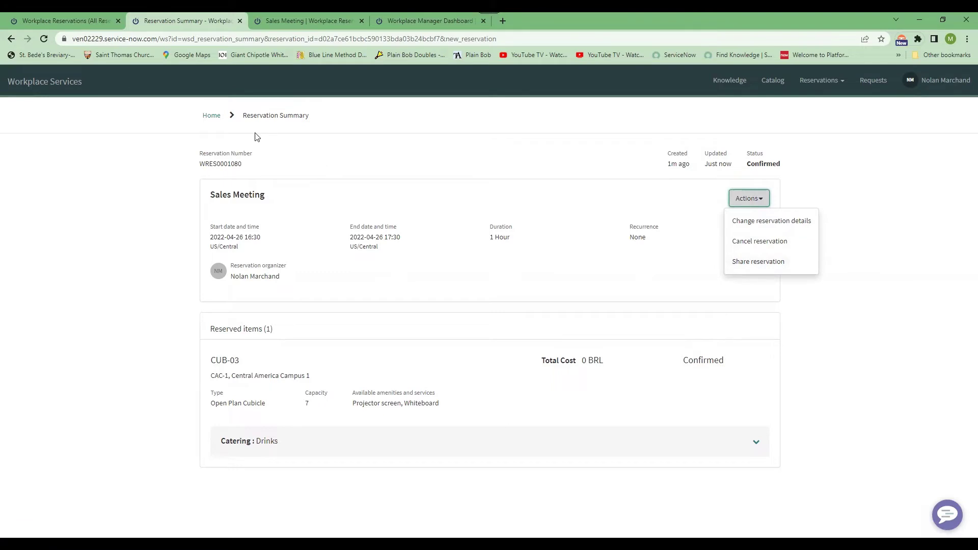
pyautogui.click(209, 117)
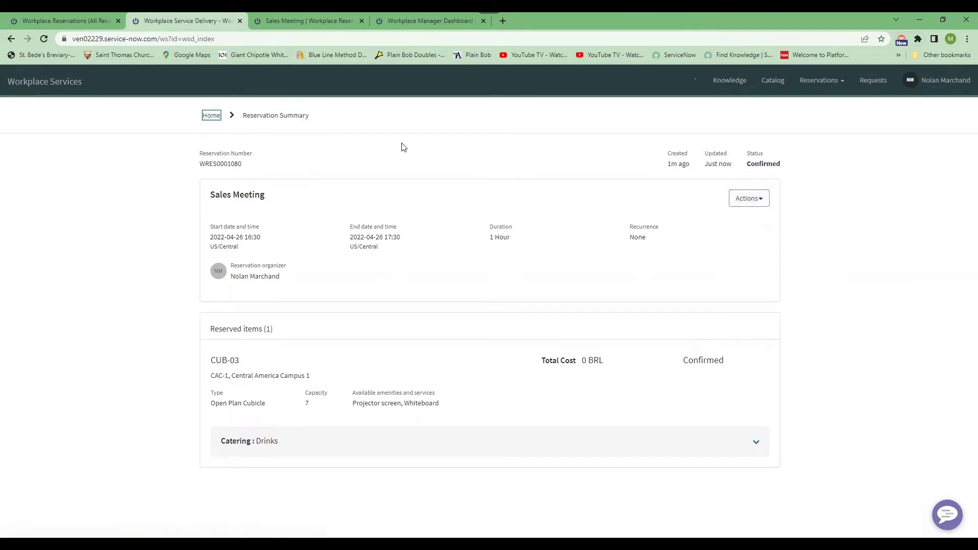
pyautogui.scroll(-5, 962, 144)
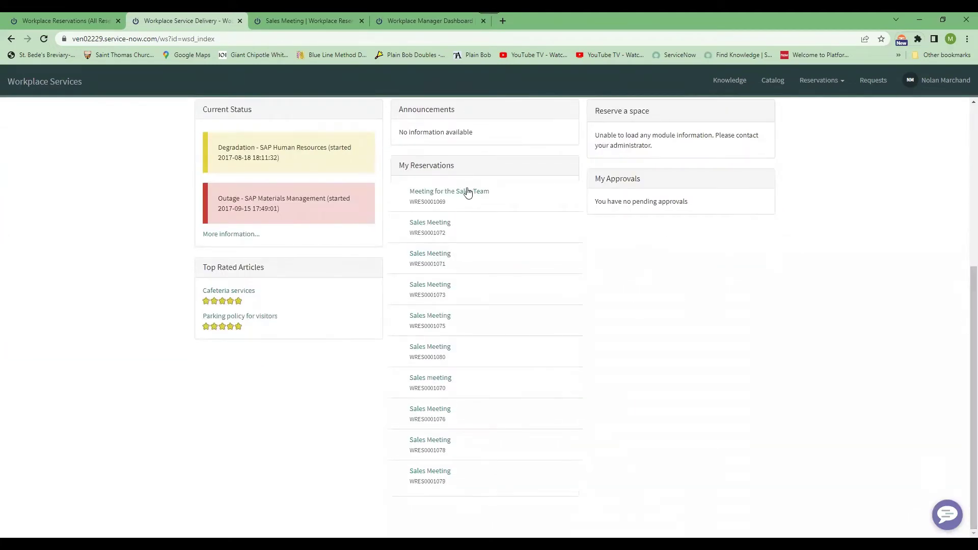
pyautogui.click(432, 352)
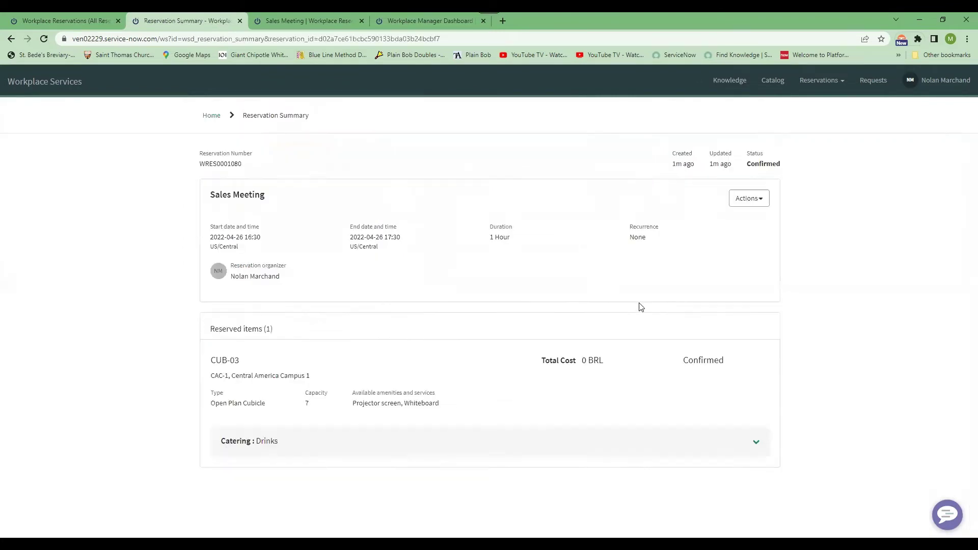
pyautogui.click(755, 202)
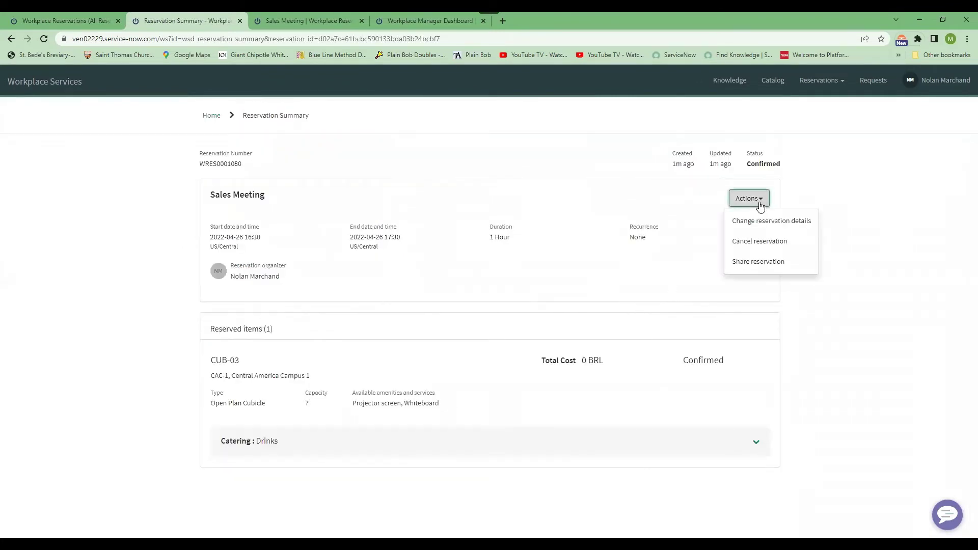
pyautogui.click(762, 246)
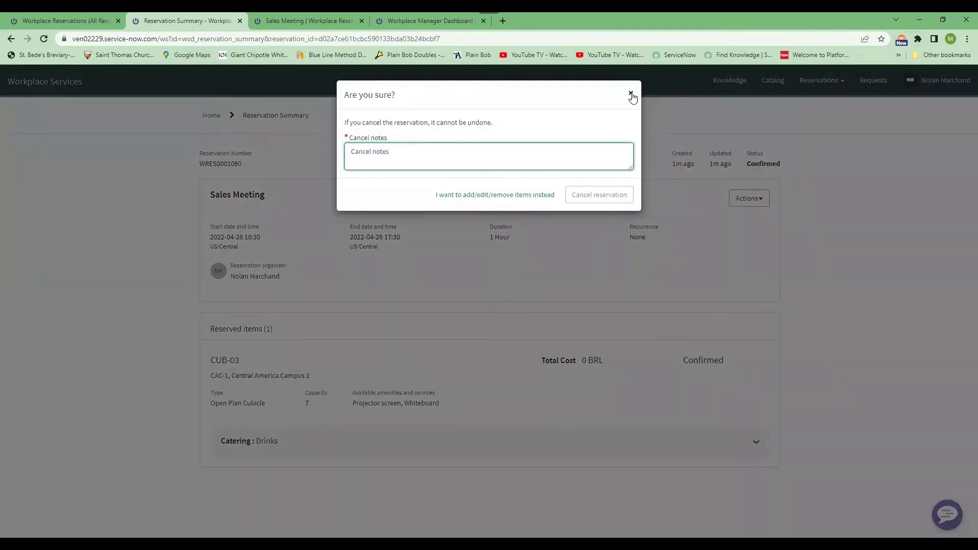
pyautogui.click(630, 93)
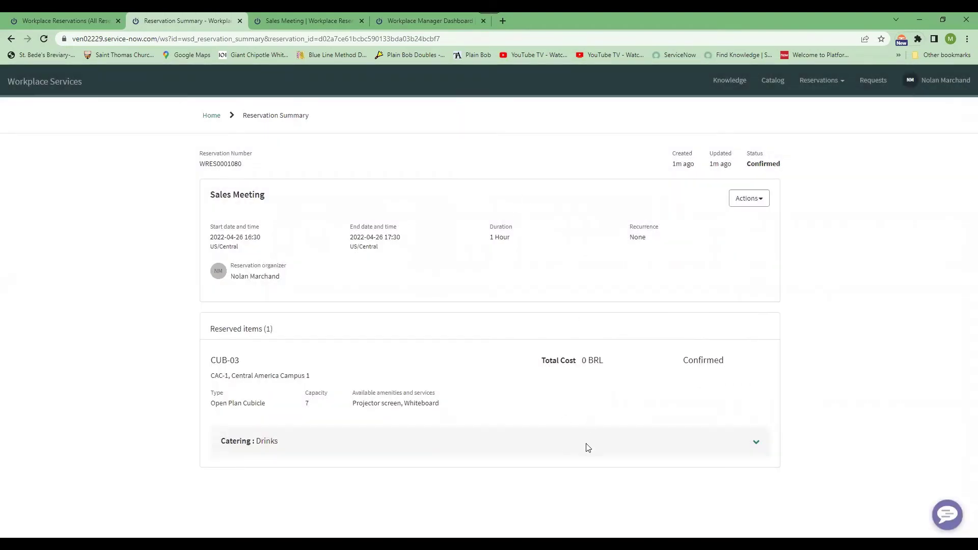
# Go back to the Workplace Services home page via the Home breadcrumb.
pyautogui.click(214, 117)
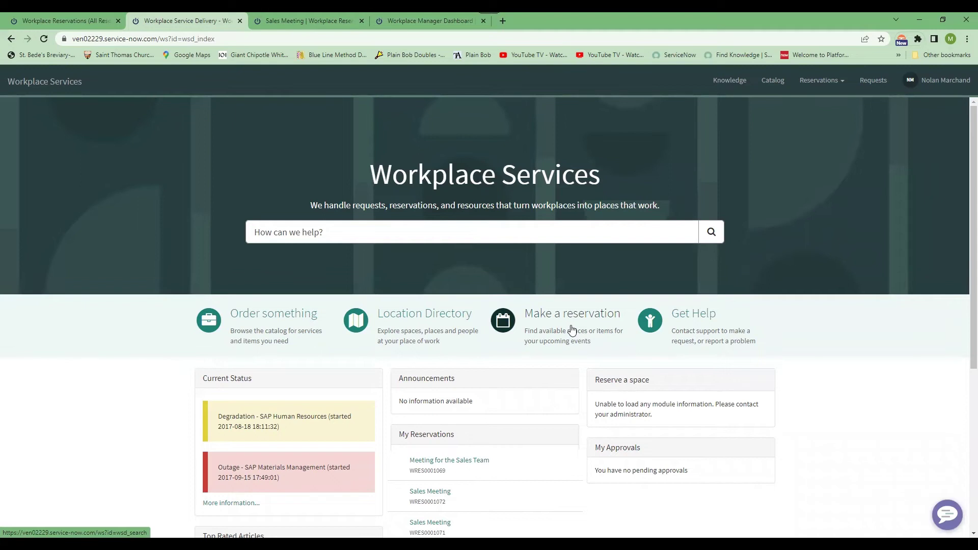
# View cubicle availability for 18:00–19:00 in Schedule view, then switch to the CUB-04 Sales Meeting record.
pyautogui.click(573, 324)
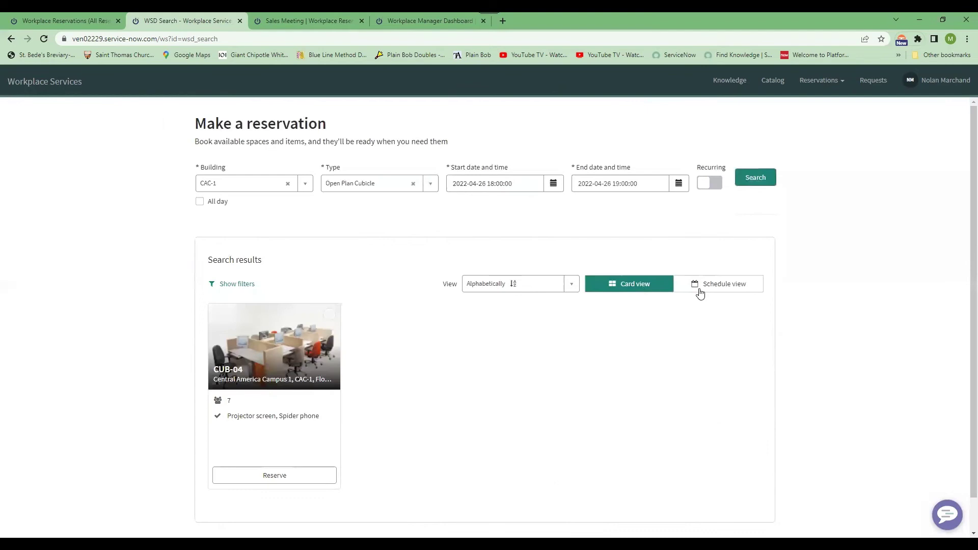
pyautogui.click(701, 294)
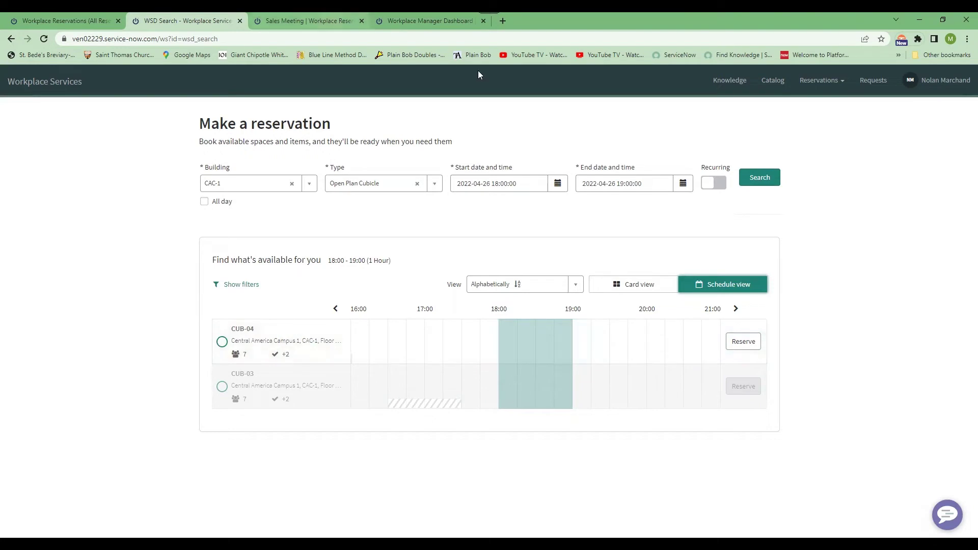
pyautogui.hotkey('ctrl', 'Tab')
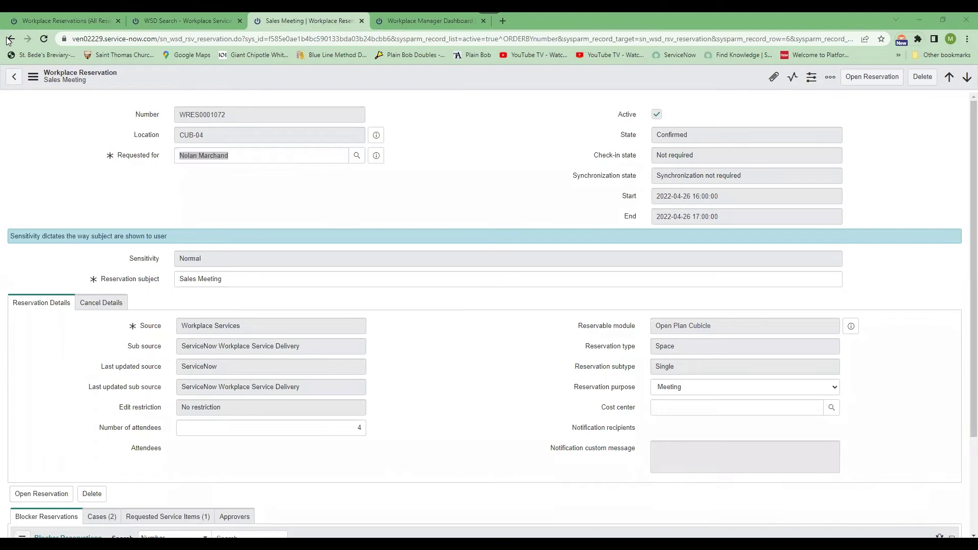
# Switch to the Workplace Manager Dashboard and scroll through today's reservations and unassigned cleaning tasks.
pyautogui.click(452, 25)
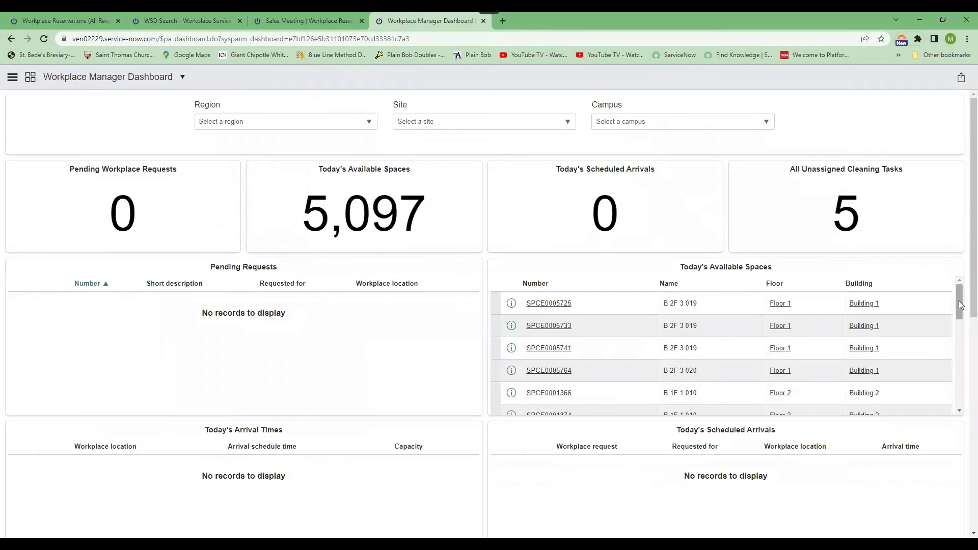
pyautogui.scroll(-2, 974, 296)
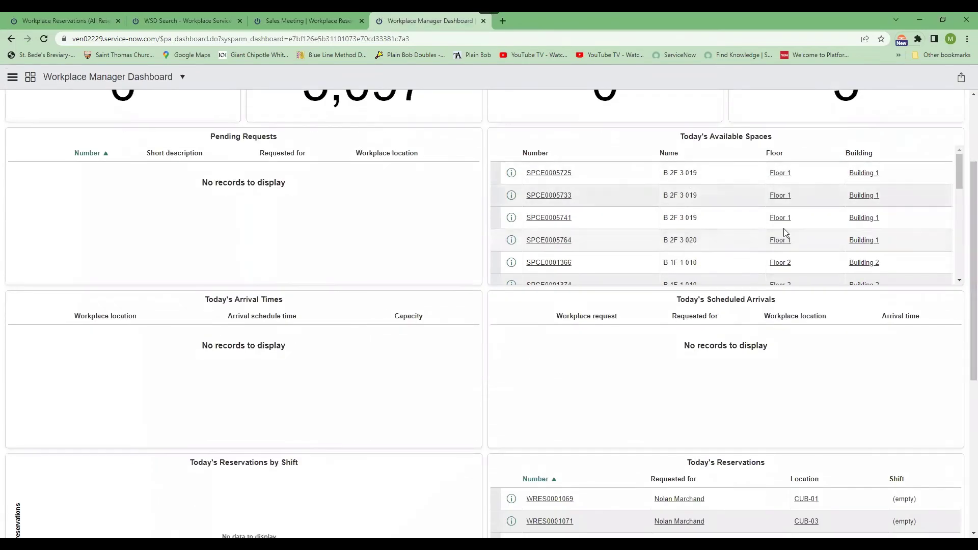
pyautogui.scroll(-4, 962, 377)
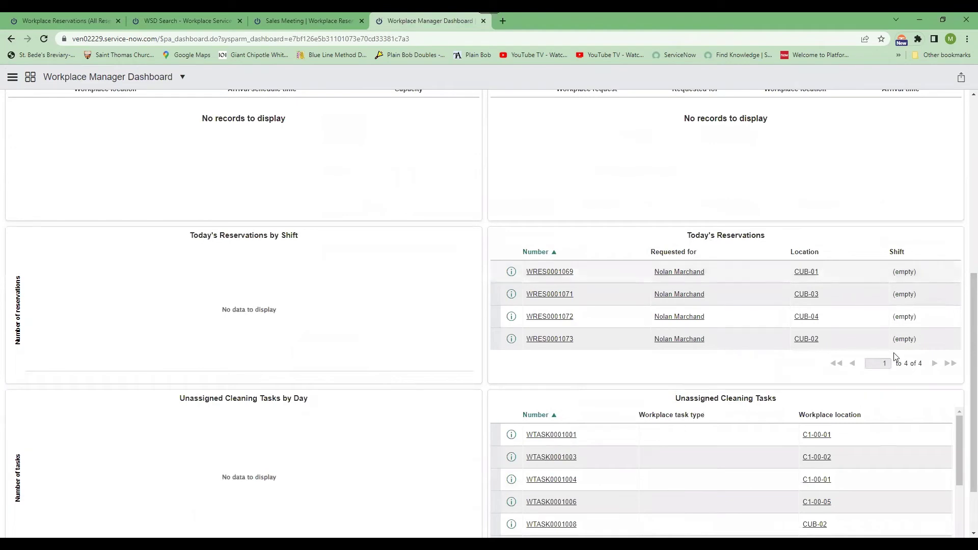
pyautogui.scroll(-2, 962, 435)
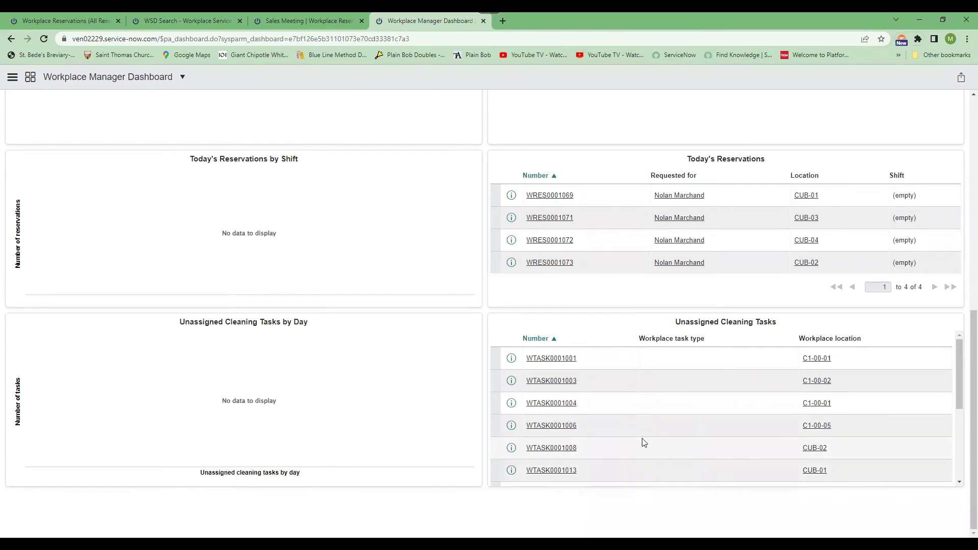
# Switch back to the Sales Meeting reservation record.
pyautogui.click(327, 25)
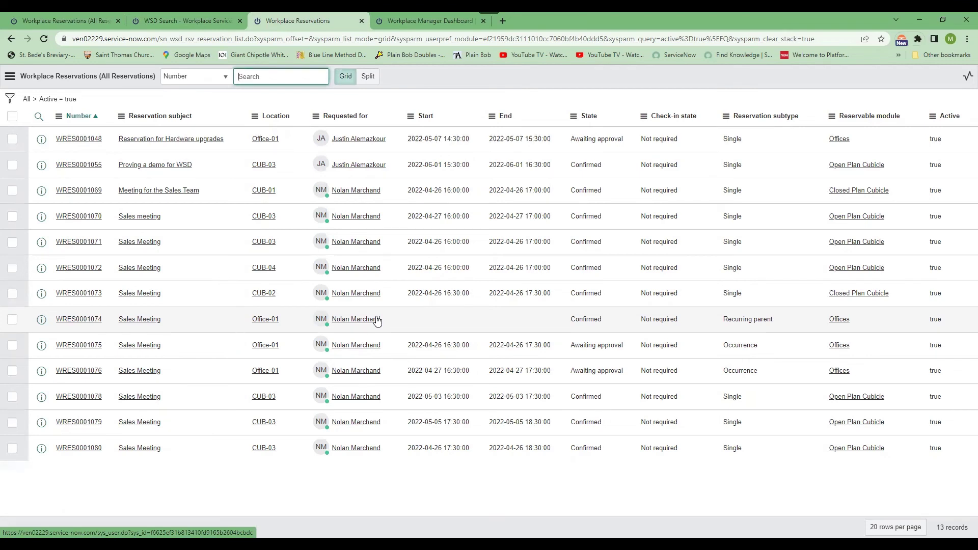
# From the dashboard, open the CUB-01 'Meeting for the Sales Team' reservation, then return to the reservations list.
pyautogui.click(439, 21)
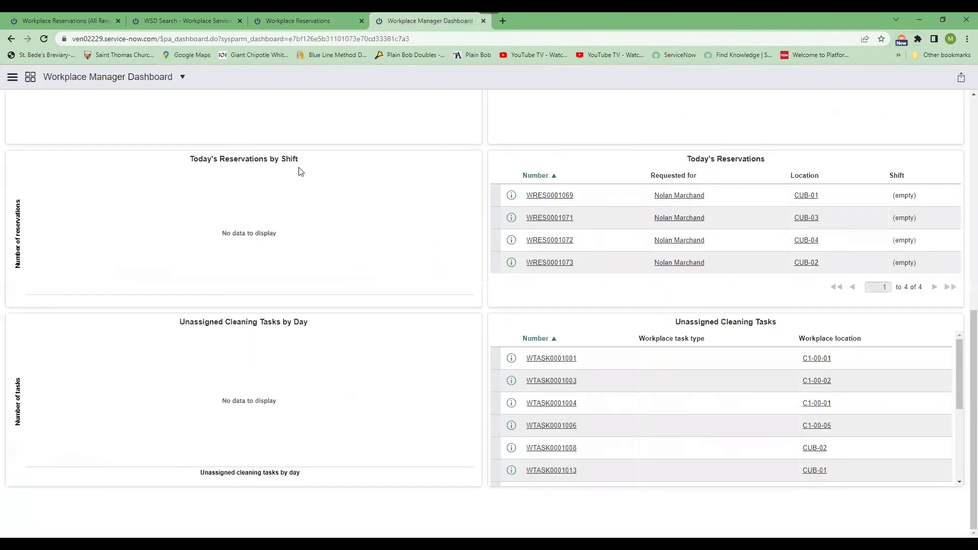
pyautogui.click(550, 197)
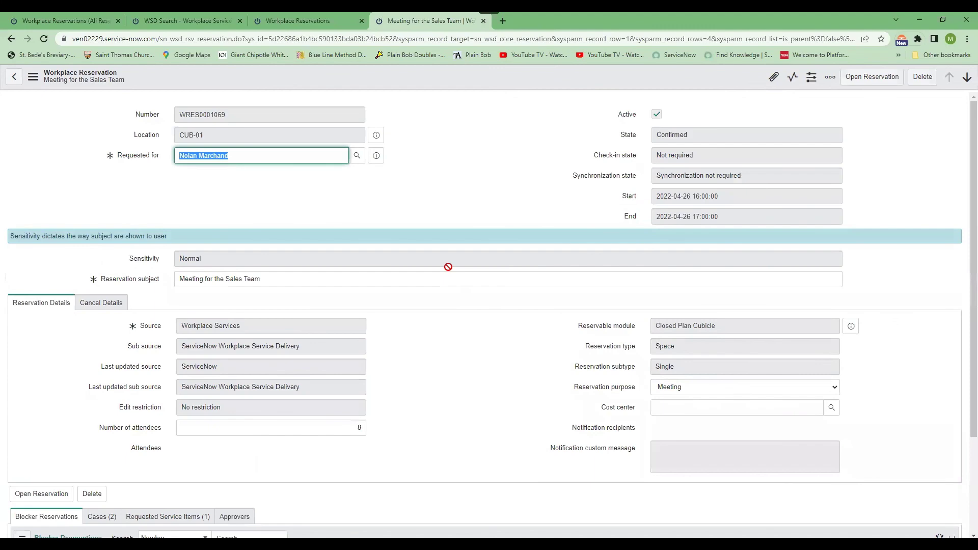
pyautogui.click(15, 76)
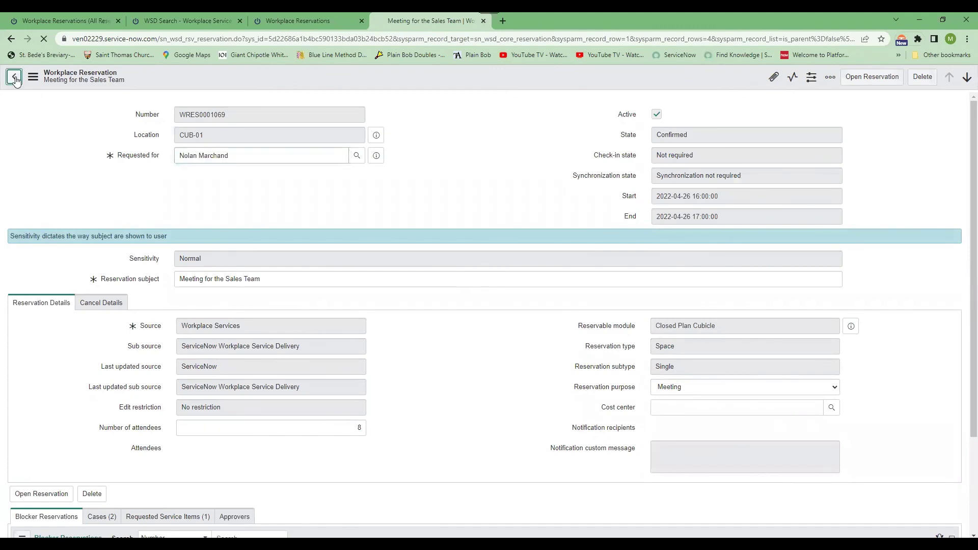